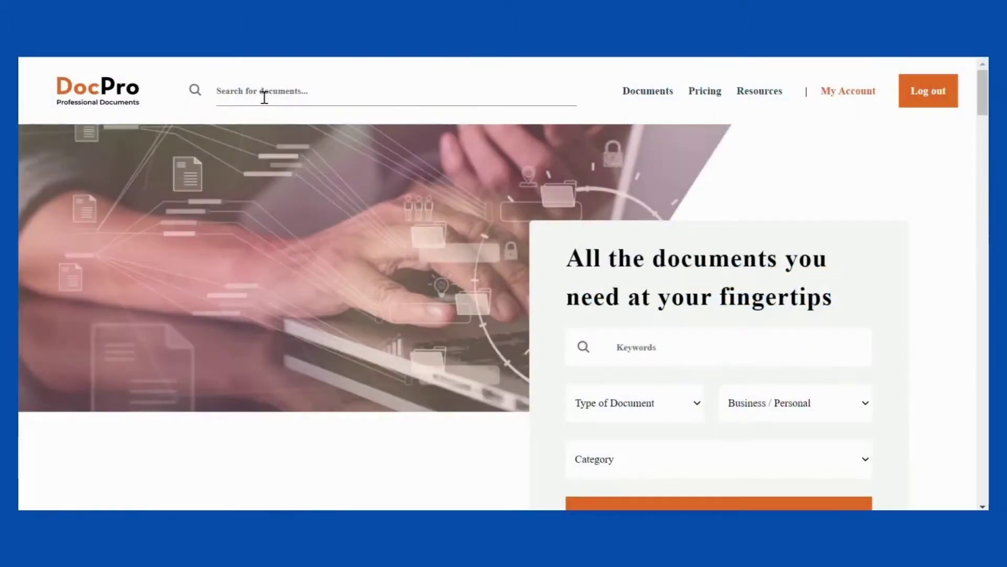
# Search the library for 'joint ven' and open the MOU – Joint Venture template page
pyautogui.write('joint v')
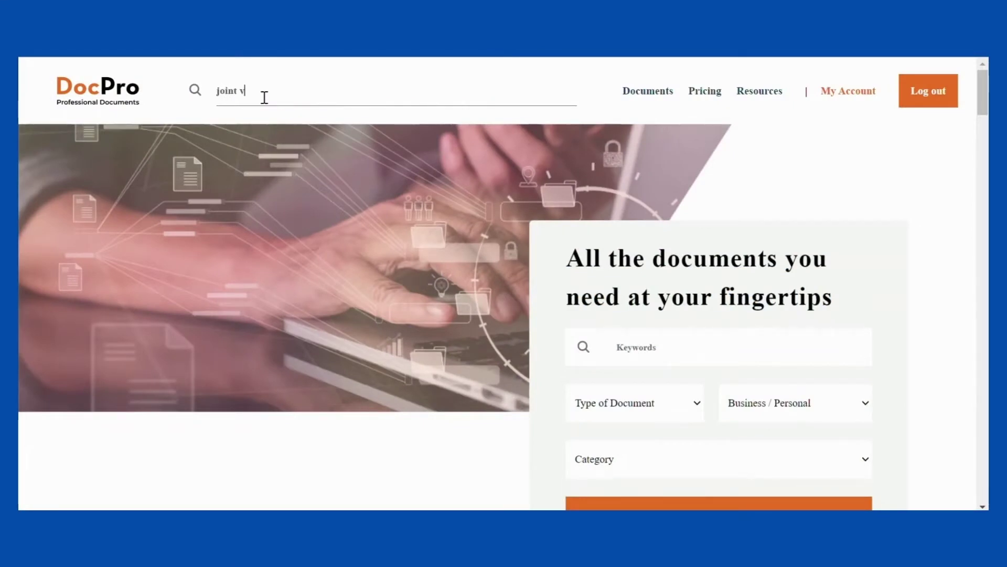
pyautogui.write('enture')
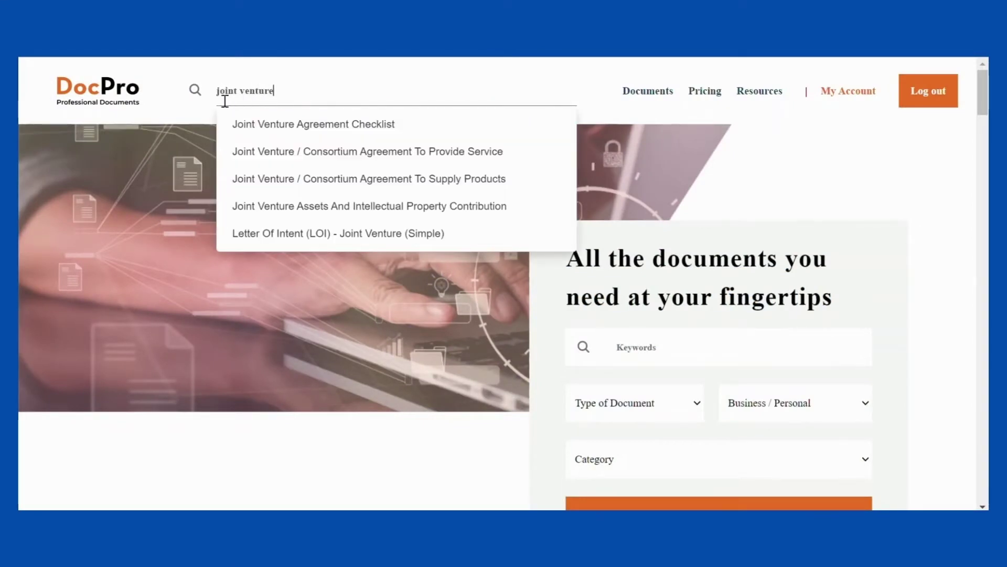
pyautogui.click(206, 96)
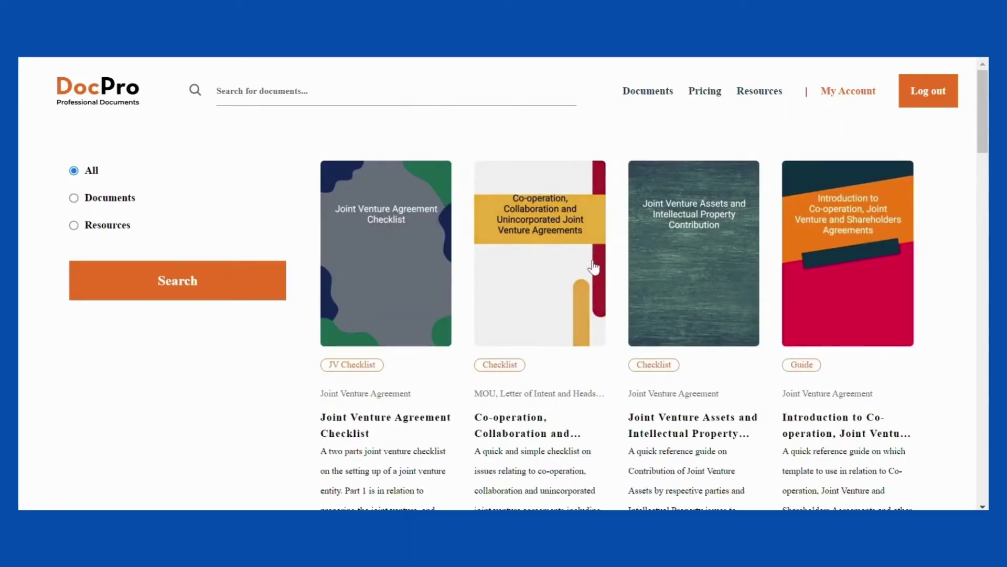
pyautogui.scroll(-3, 593, 267)
pyautogui.scroll(-5, 594, 267)
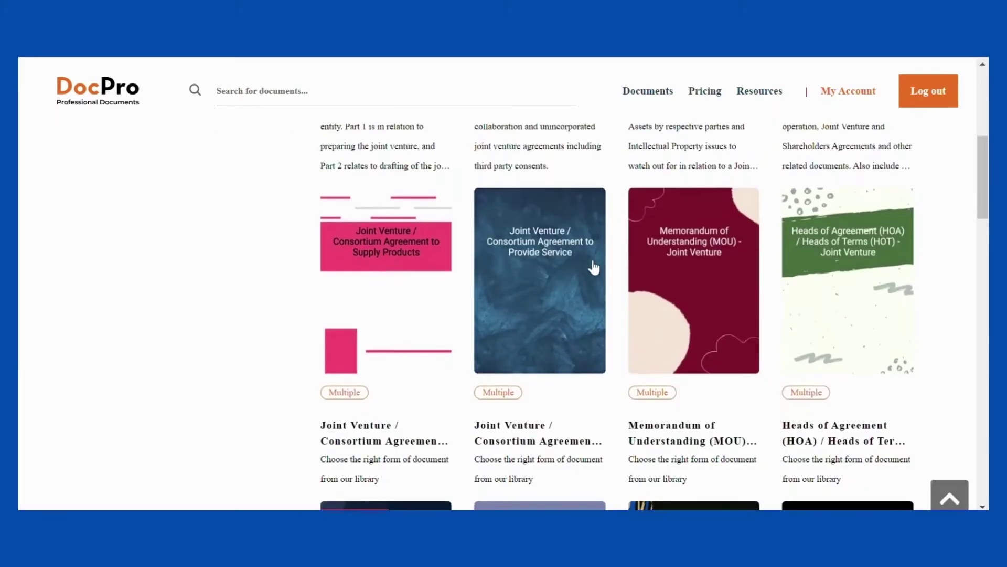
pyautogui.click(701, 342)
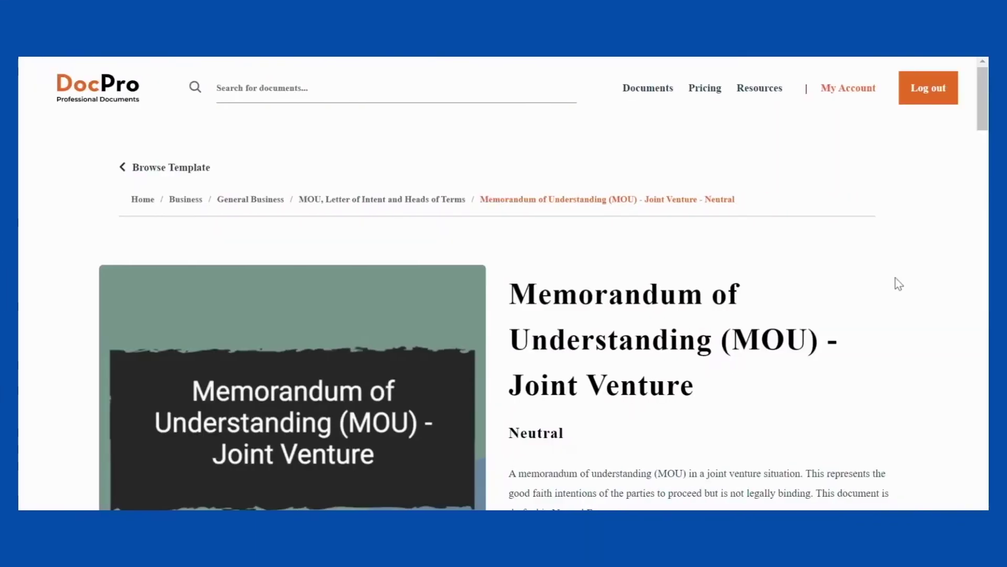
# Create a document from the Neutral MOU – Joint Venture template
pyautogui.scroll(-6, 899, 284)
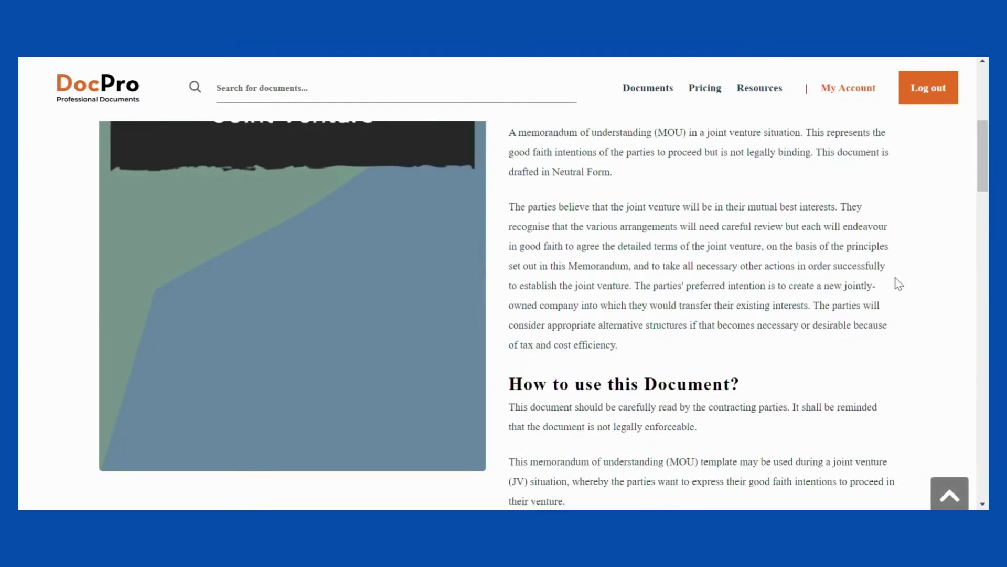
pyautogui.scroll(-10, 898, 283)
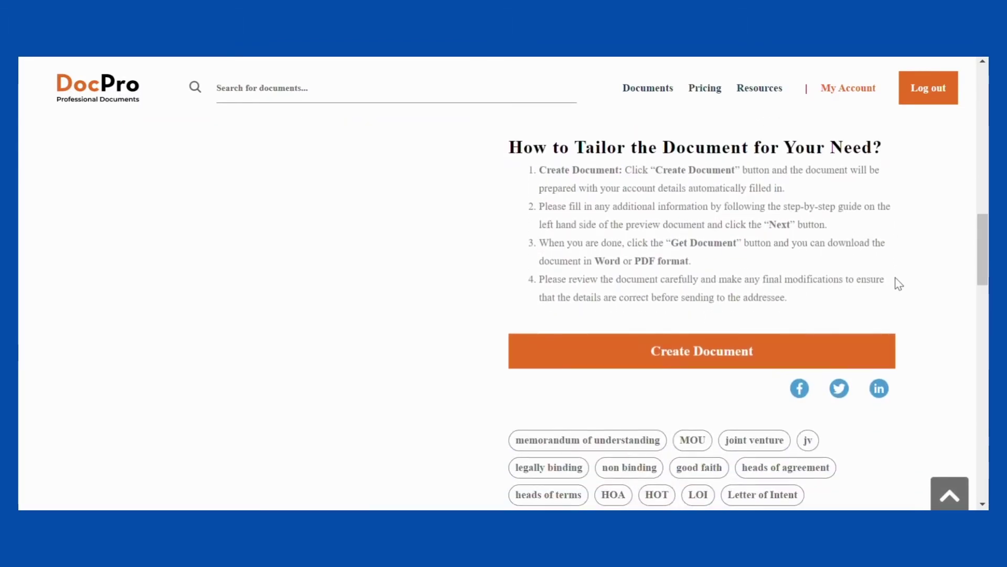
pyautogui.click(782, 352)
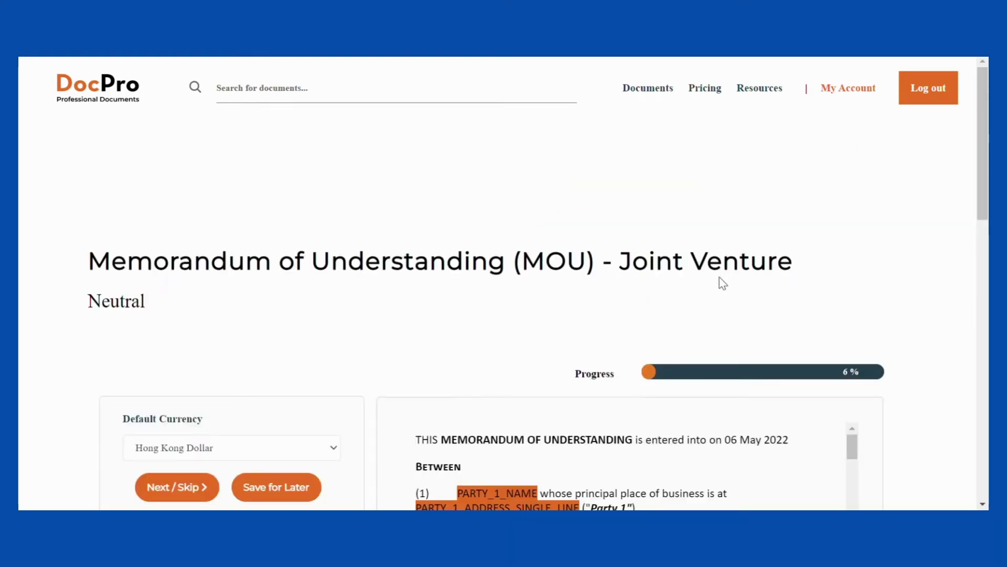
# Keep Hong Kong Dollar as the default currency and continue
pyautogui.scroll(-2, 723, 284)
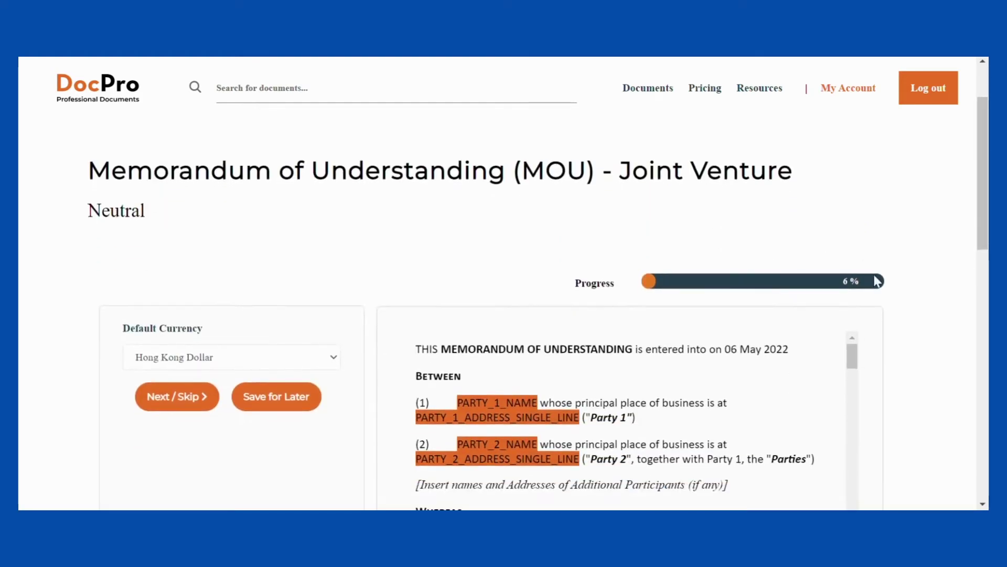
pyautogui.scroll(-4, 910, 396)
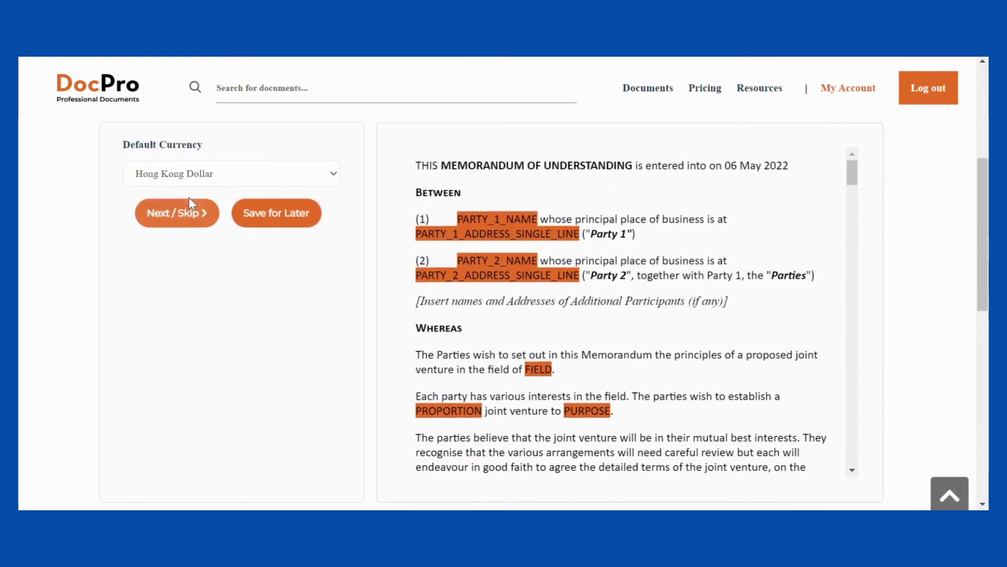
pyautogui.click(199, 223)
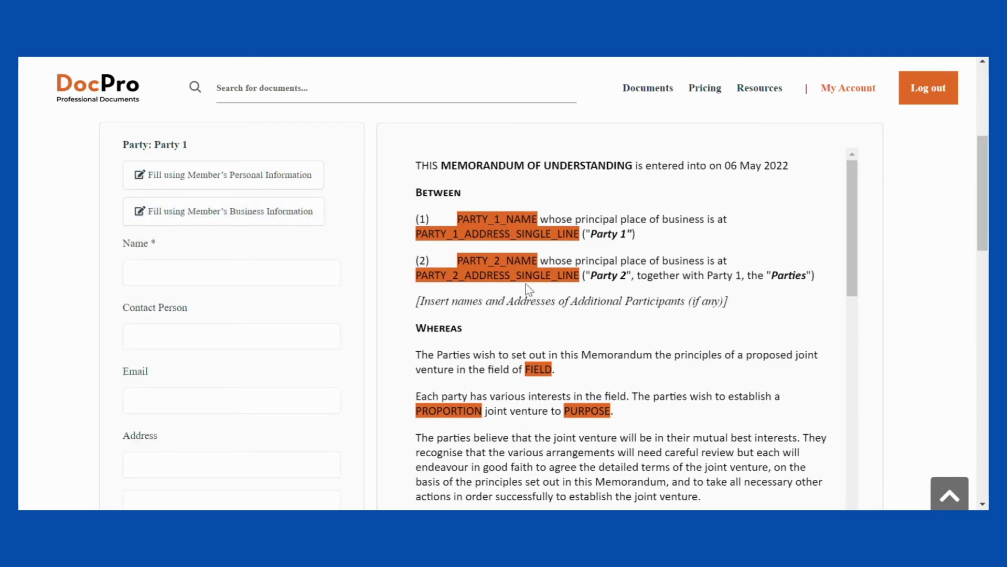
# Auto-fill Party 1's details from the saved business information
pyautogui.scroll(-5, 527, 288)
pyautogui.scroll(-7, 527, 286)
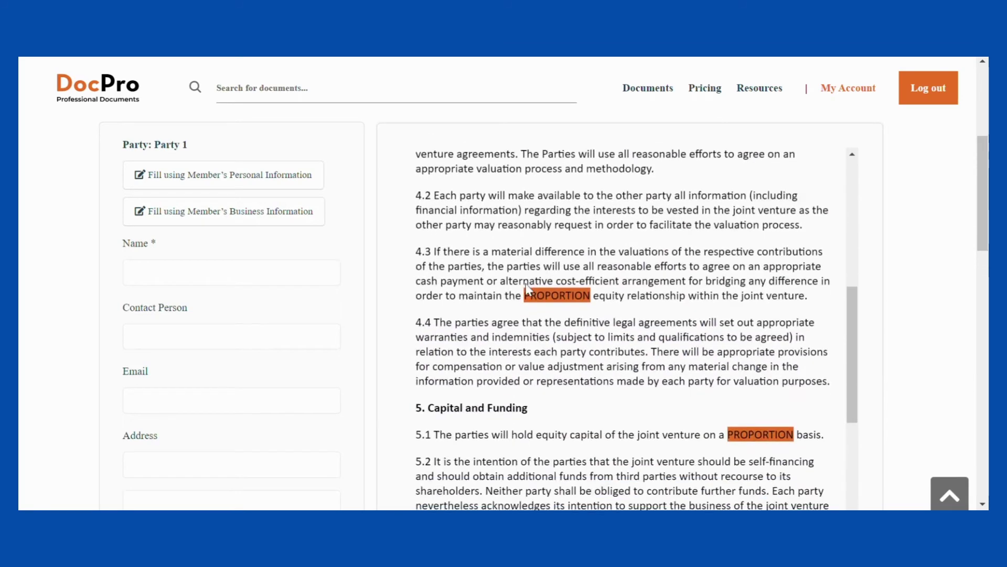
pyautogui.scroll(-7, 527, 287)
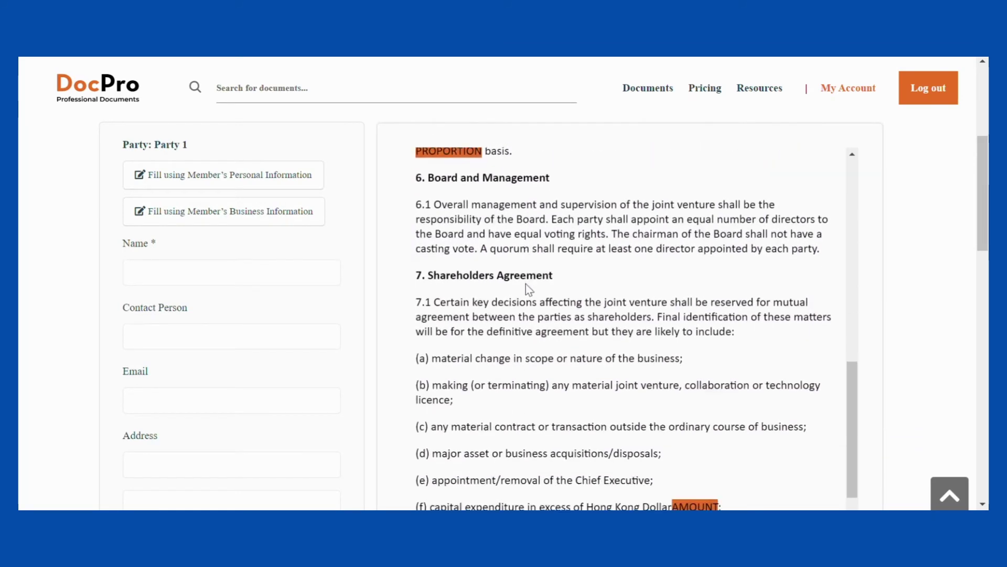
pyautogui.scroll(-5, 527, 288)
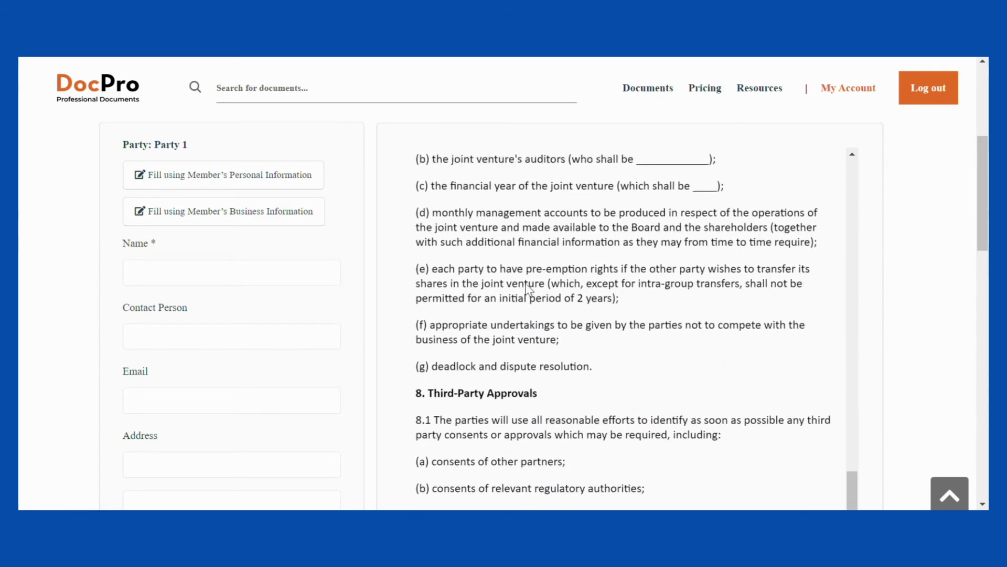
pyautogui.scroll(10, 527, 288)
pyautogui.scroll(15, 528, 288)
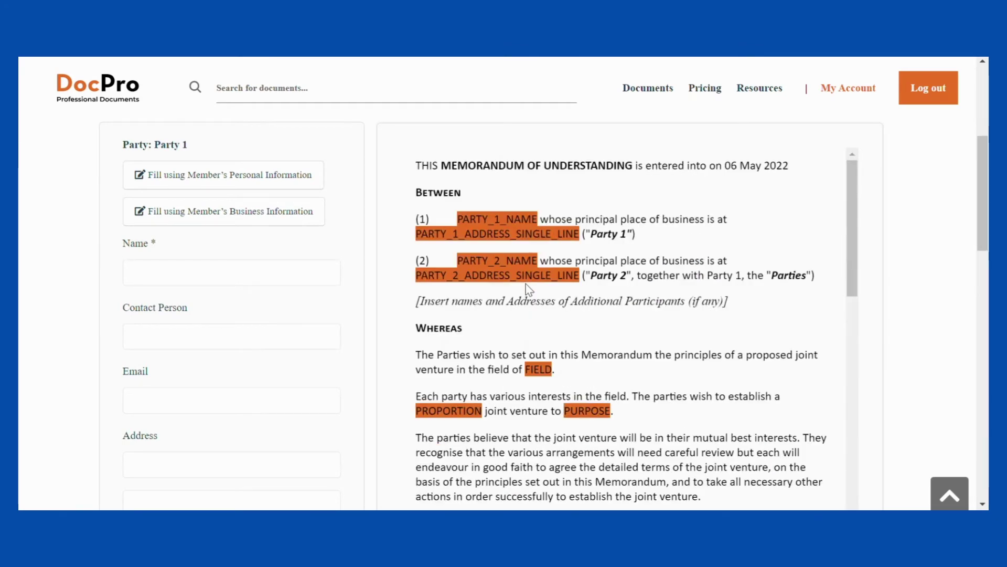
pyautogui.click(320, 213)
# Finish Party 1, fill Party 2 based in Hong Kong, and reach question 1 of 13
pyautogui.scroll(-8, 271, 270)
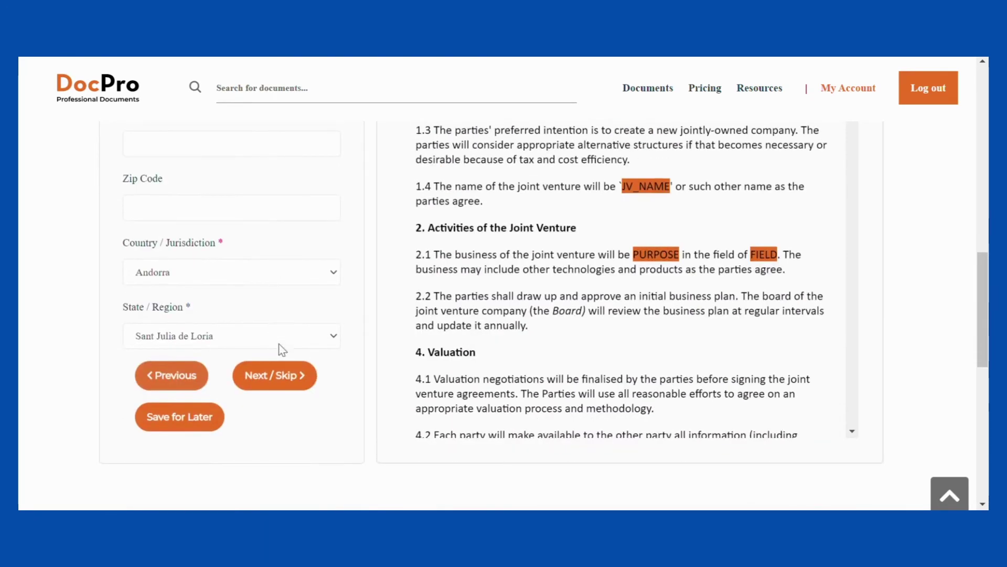
pyautogui.click(285, 376)
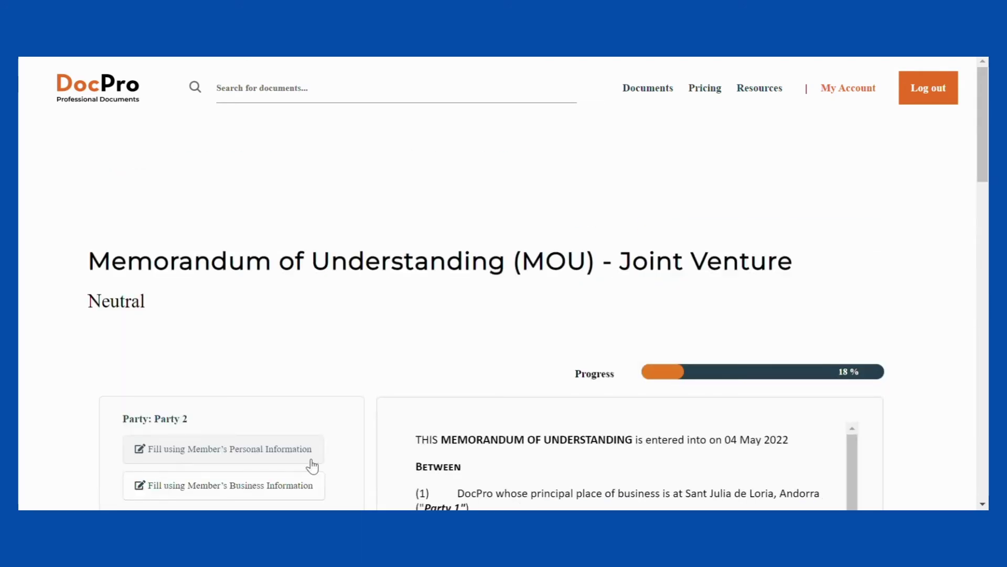
pyautogui.scroll(-9, 312, 465)
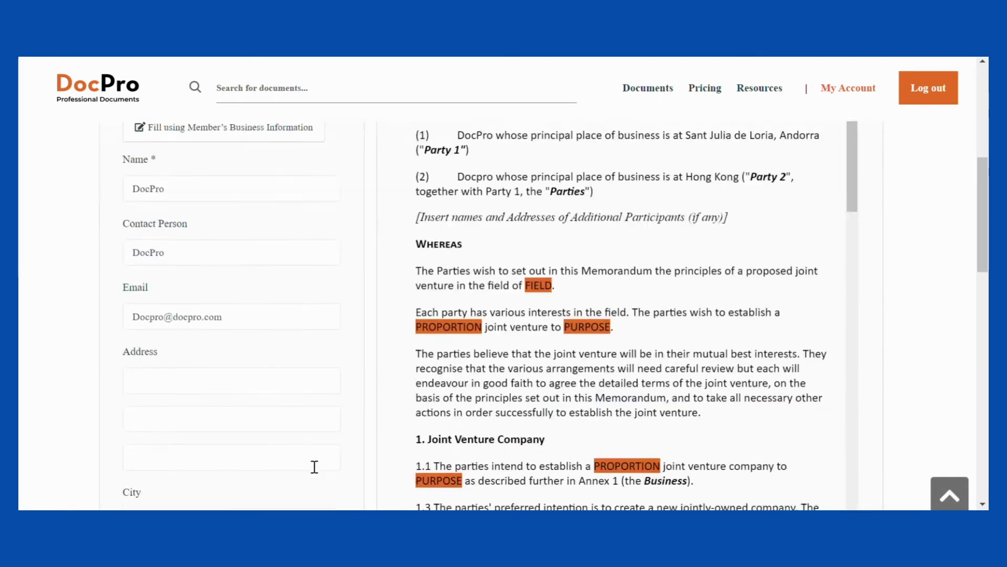
pyautogui.scroll(-3, 310, 465)
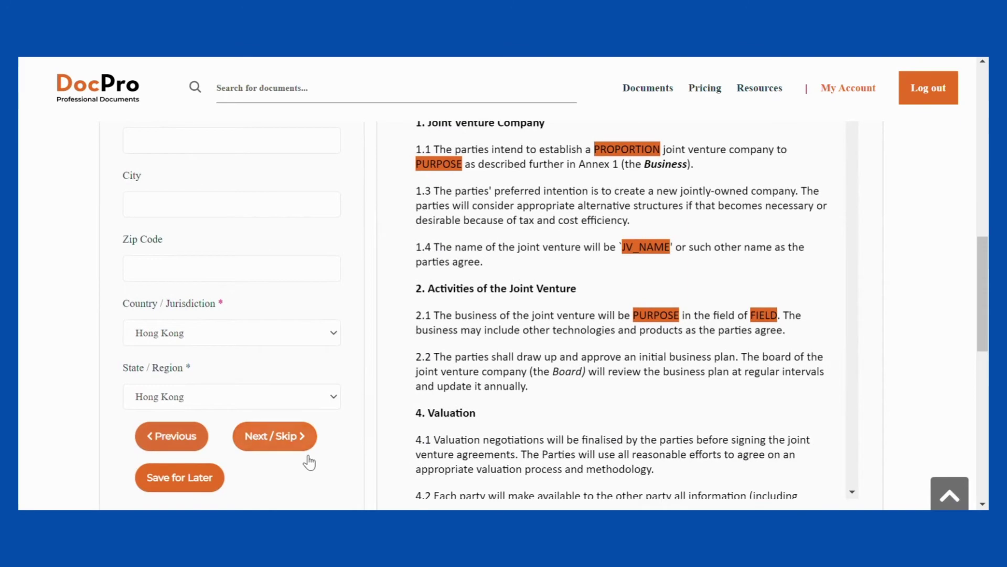
pyautogui.scroll(-2, 301, 444)
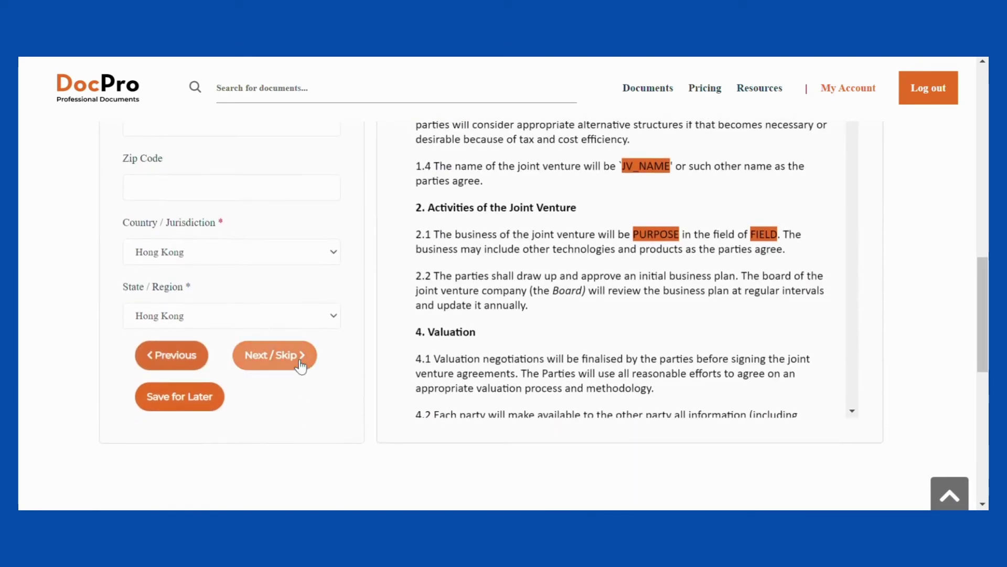
pyautogui.click(298, 365)
# Skip the joint venture name question, return to it once, then skip it again
pyautogui.scroll(-3, 292, 398)
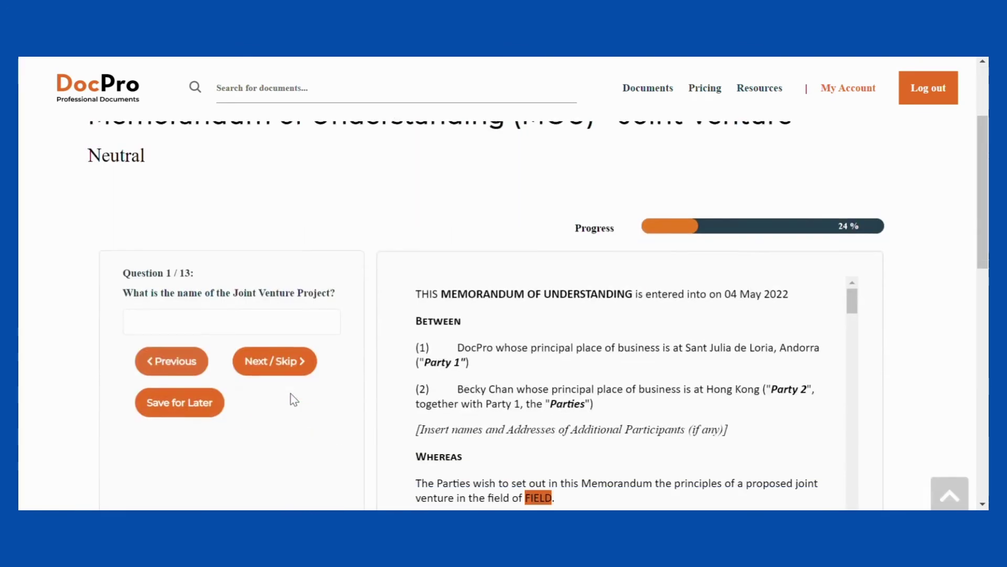
pyautogui.scroll(-3, 381, 420)
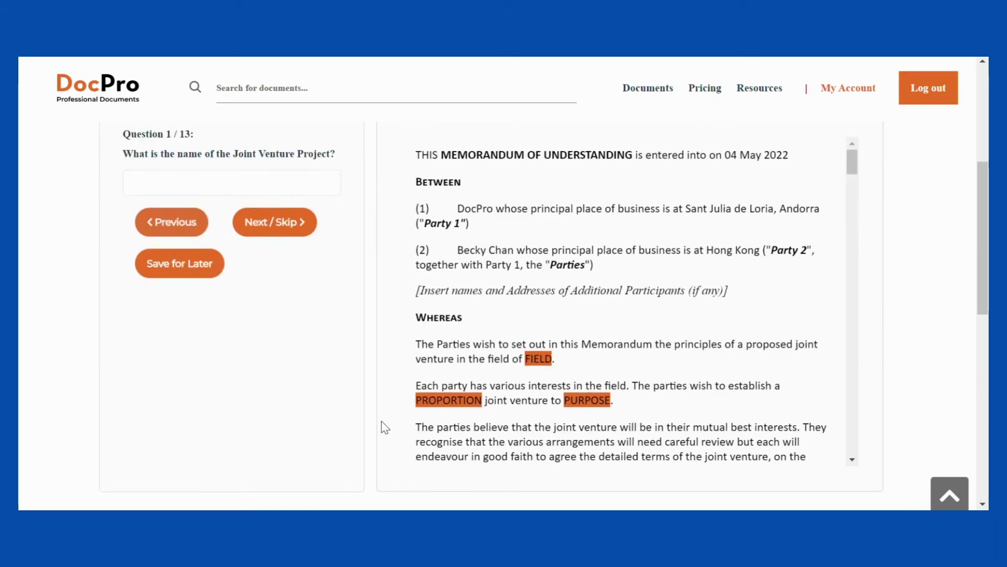
pyautogui.scroll(2, 382, 421)
pyautogui.scroll(1, 382, 421)
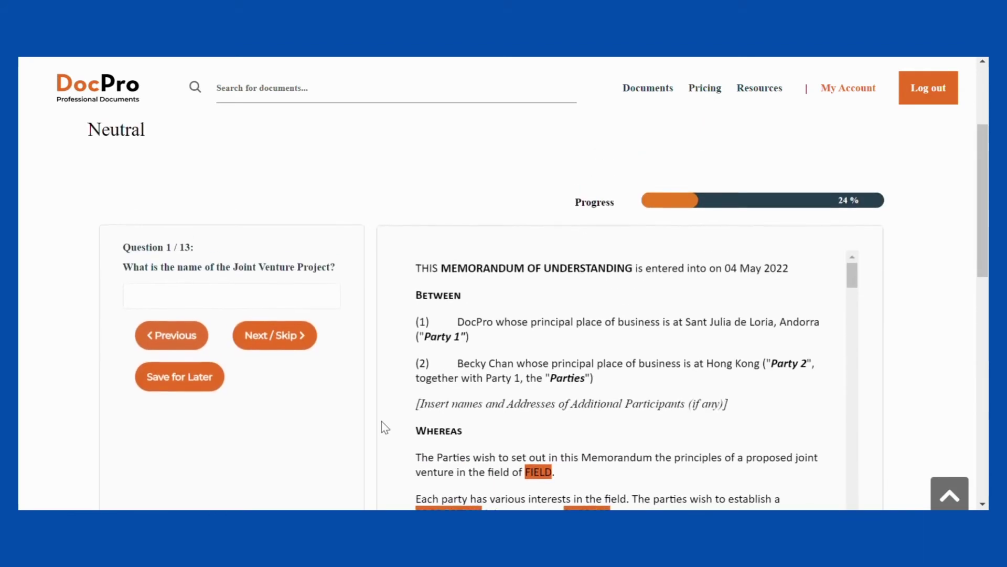
pyautogui.click(294, 340)
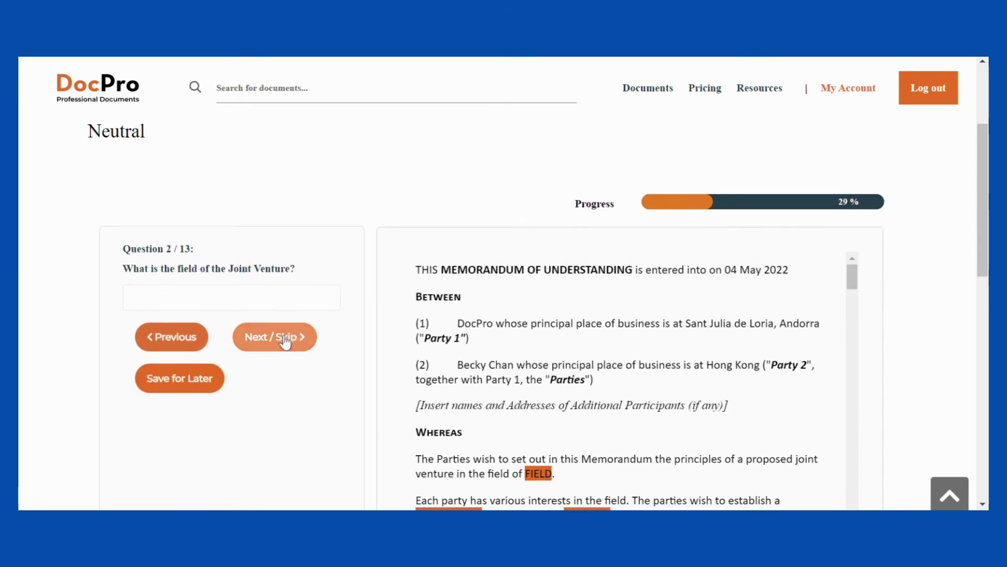
pyautogui.click(203, 346)
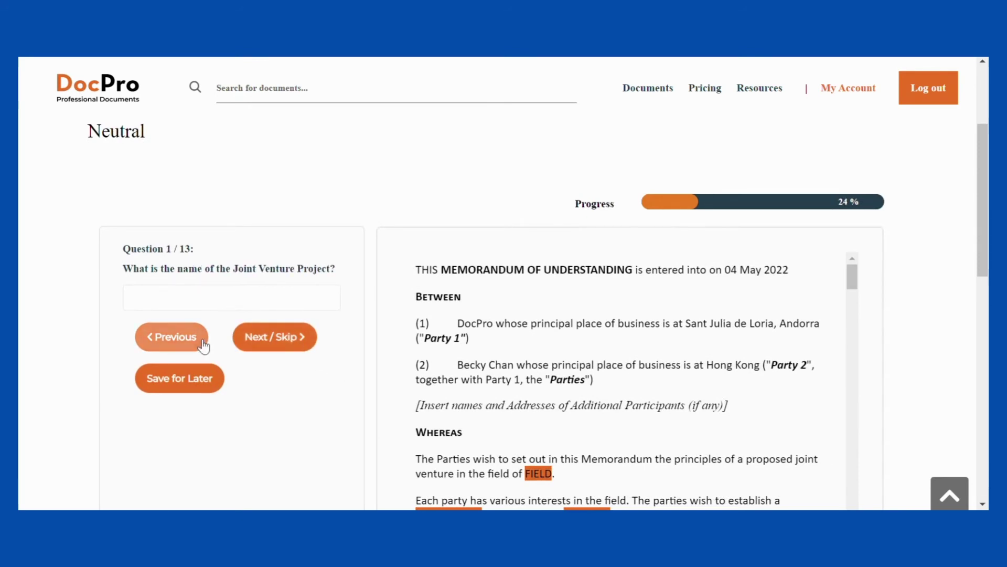
pyautogui.click(271, 346)
# Skip questions 2 through 13 unanswered, ending with the timetable question
pyautogui.click(271, 346)
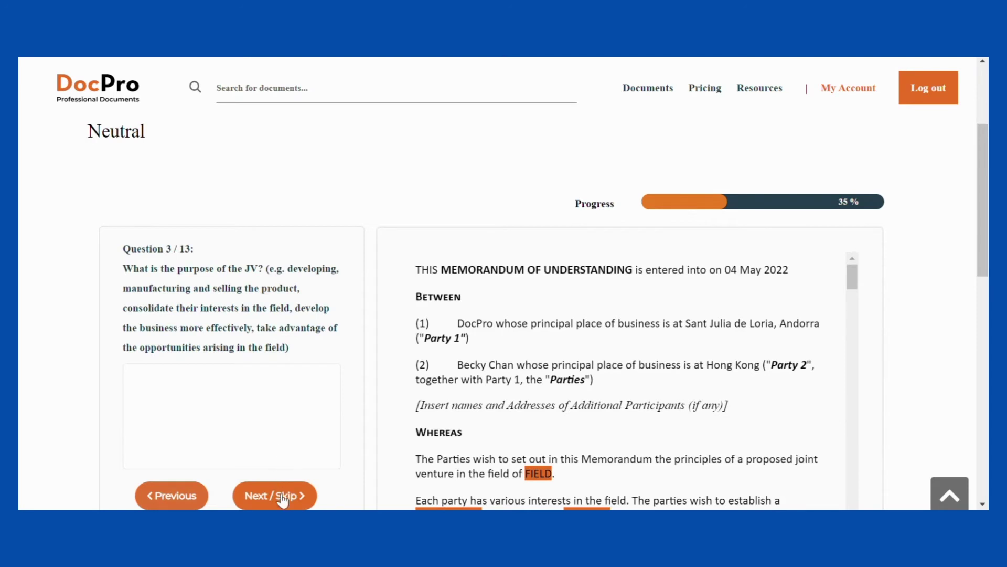
pyautogui.click(281, 495)
pyautogui.click(292, 358)
pyautogui.click(288, 351)
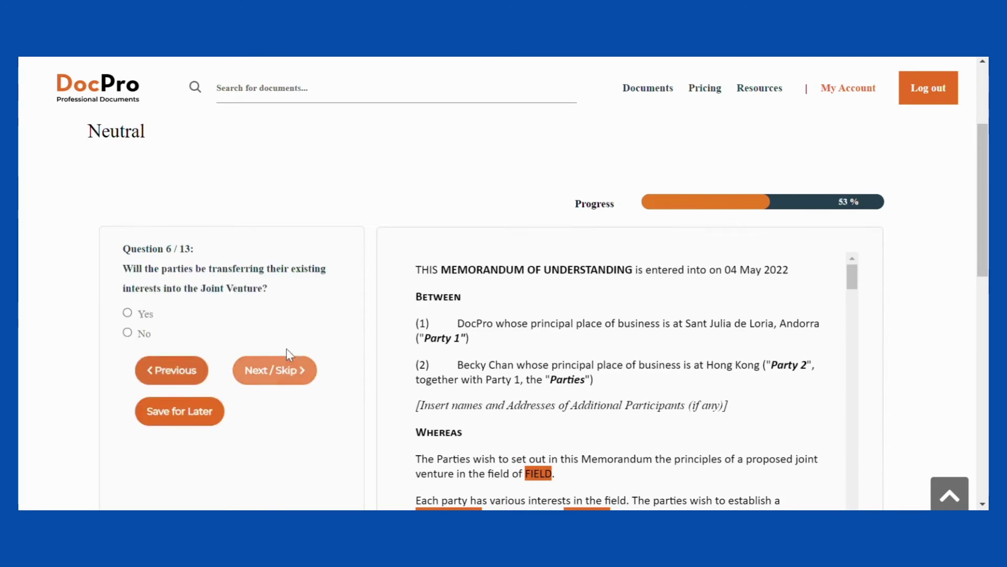
pyautogui.click(289, 365)
pyautogui.click(287, 439)
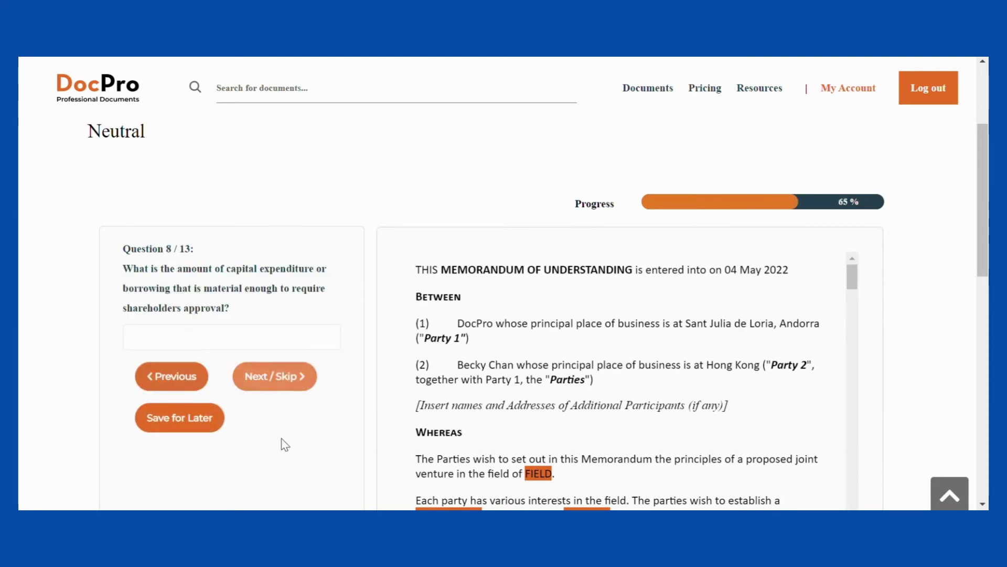
pyautogui.click(284, 374)
pyautogui.click(292, 376)
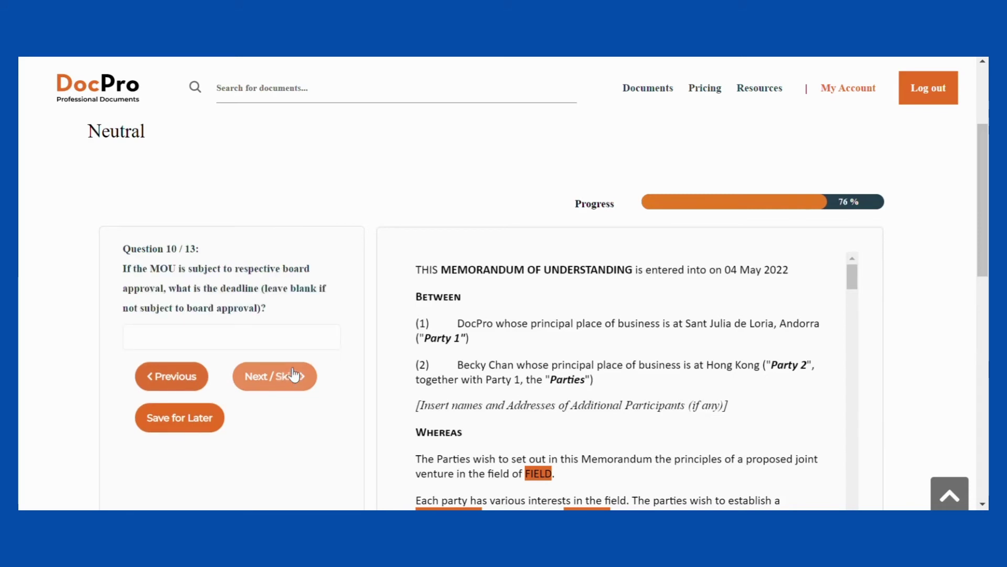
pyautogui.click(288, 380)
pyautogui.click(286, 429)
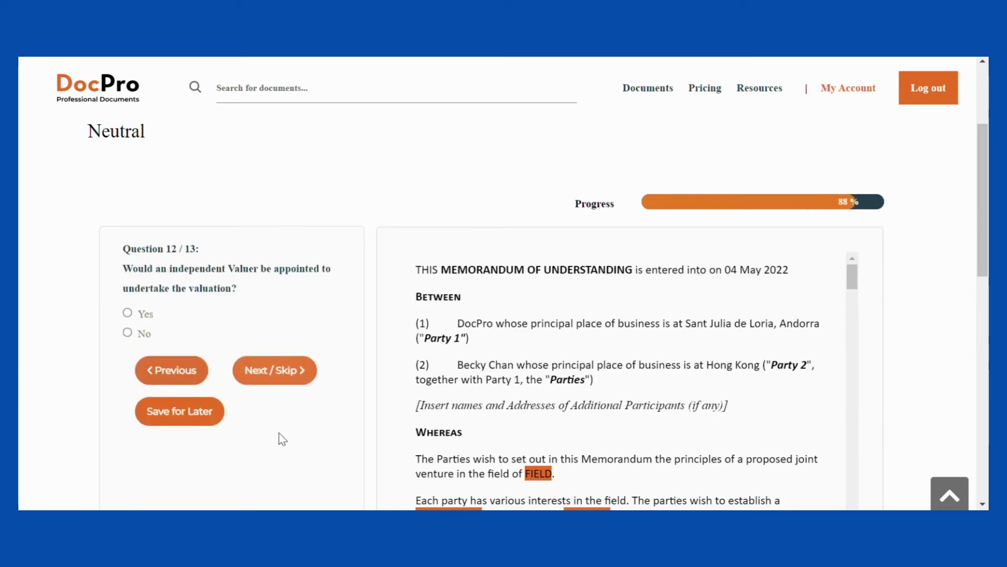
pyautogui.click(284, 380)
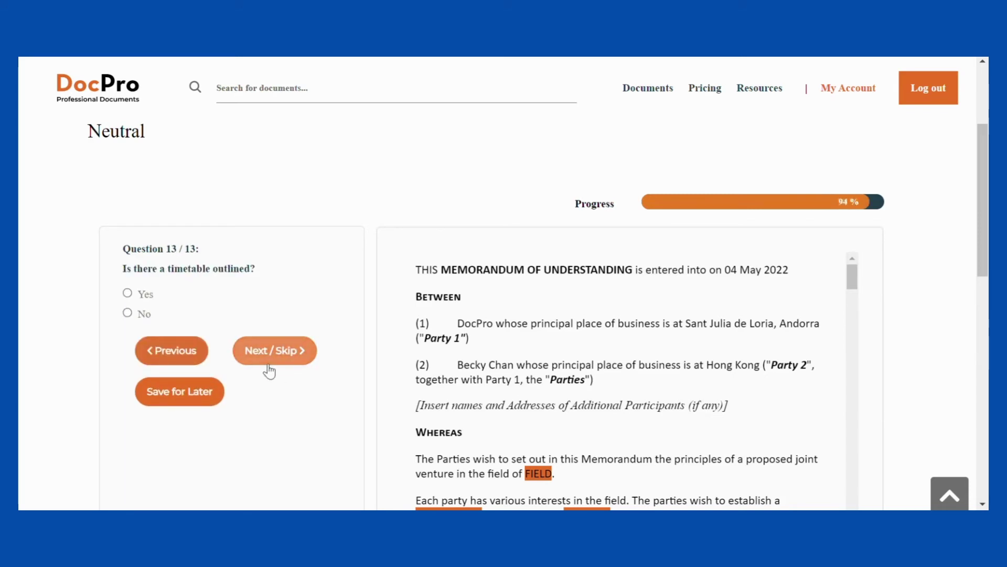
pyautogui.click(268, 362)
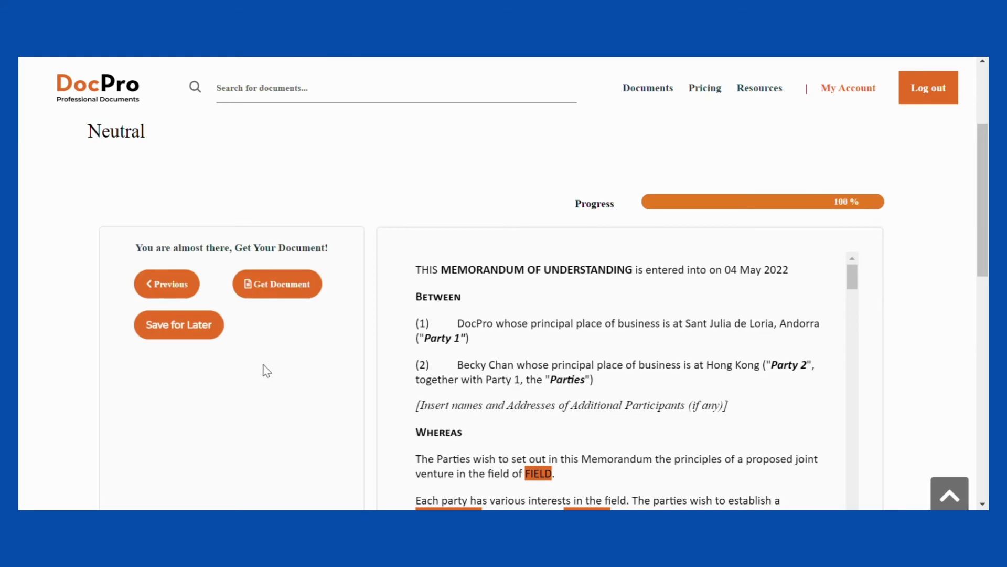
# Review the 100% draft preview with its unfilled FIELD, PROPORTION and PURPOSE placeholders
pyautogui.scroll(-1, 263, 363)
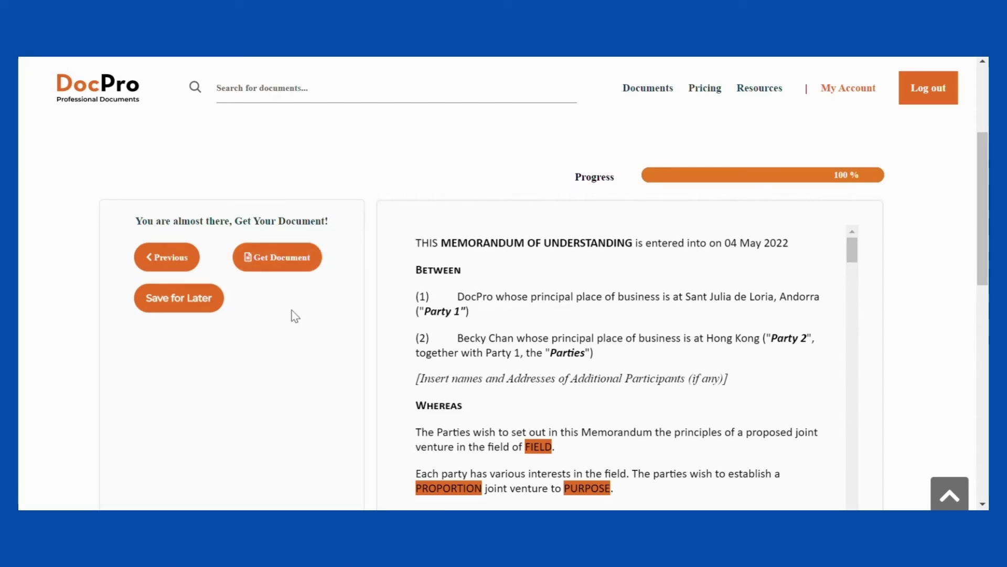
# Download the MOU as a .docx saved to My Templates, and skip the rating prompt
pyautogui.click(293, 265)
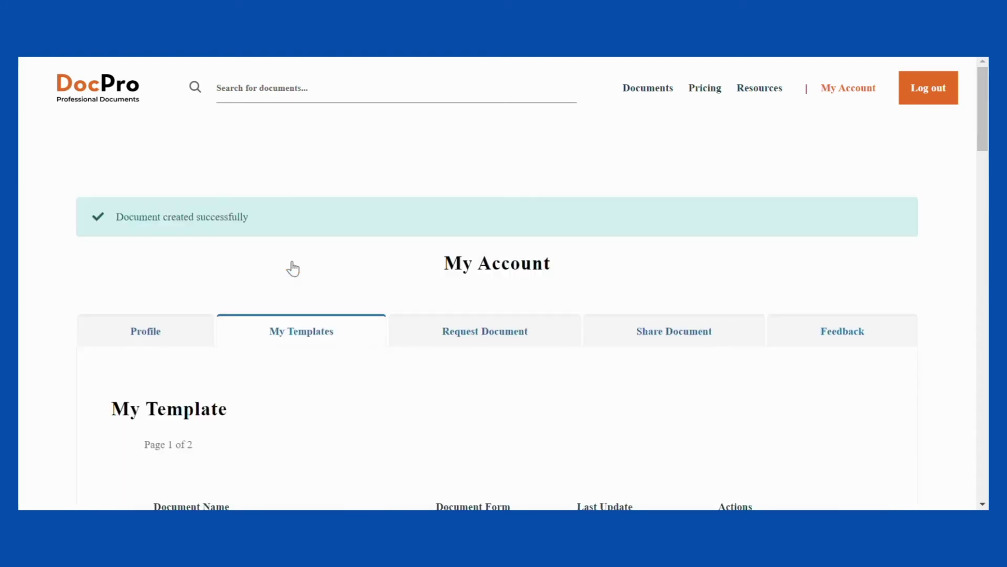
pyautogui.scroll(-4, 488, 278)
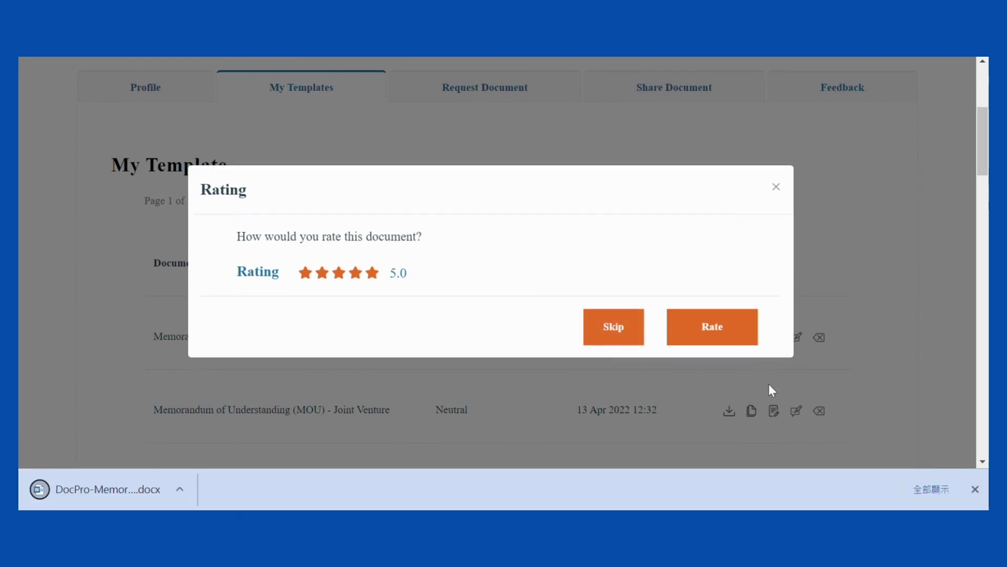
pyautogui.click(619, 329)
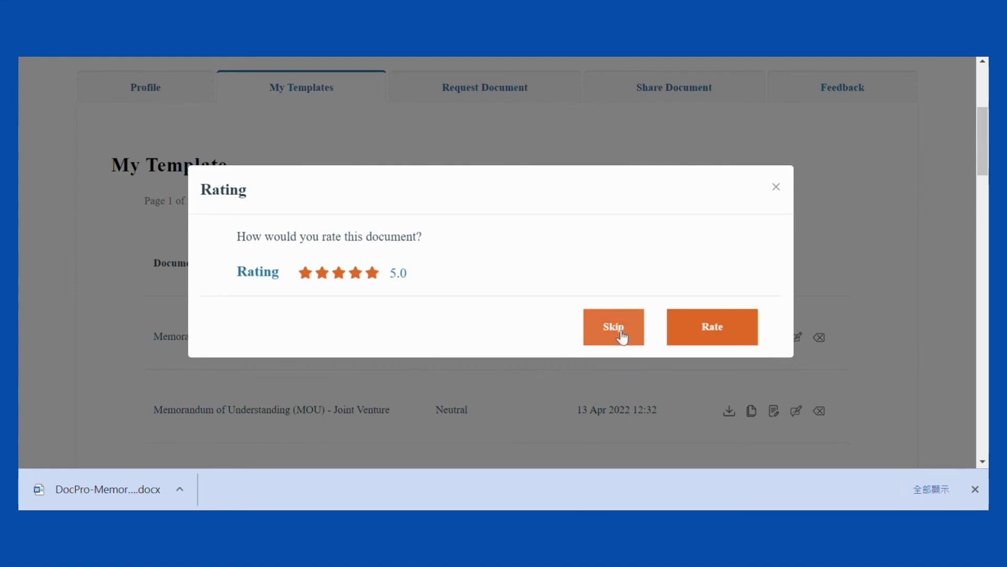